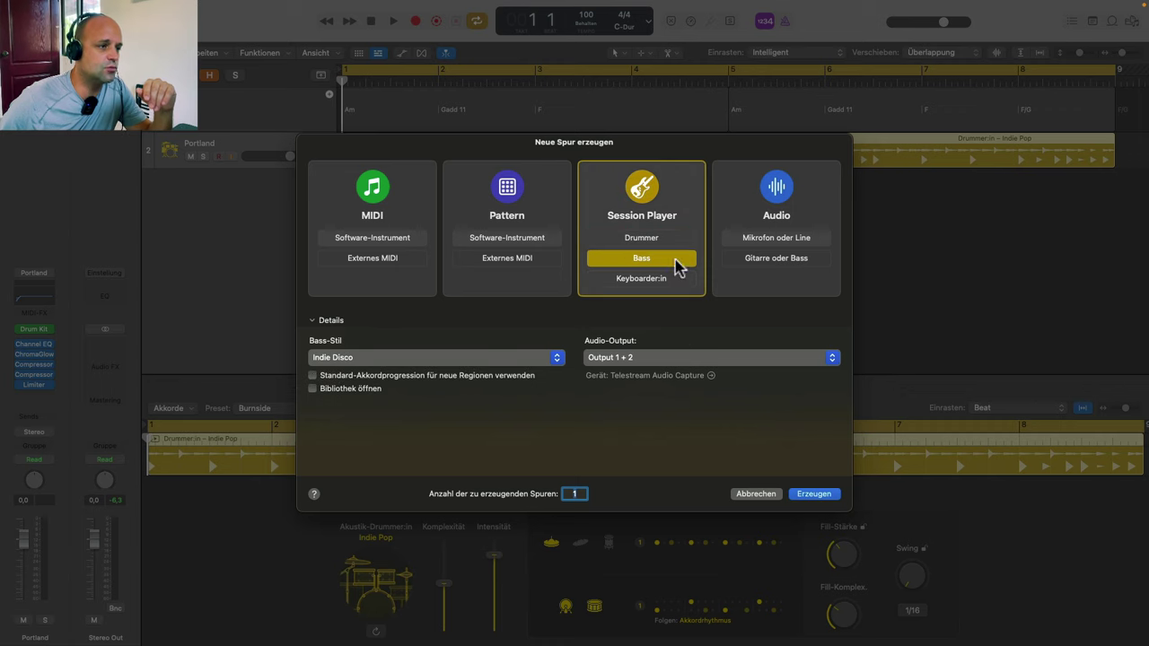
# - Create a Session Player bass track in the Indie Disco style and play back the arrangement
pyautogui.click(823, 496)
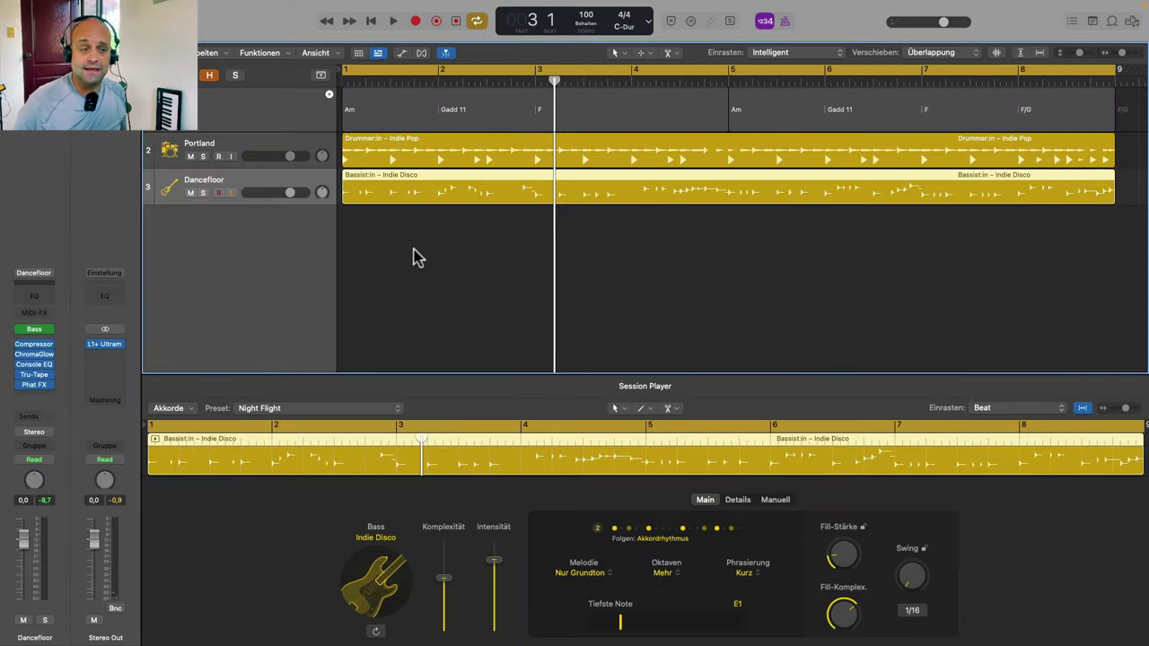
pyautogui.press('space')
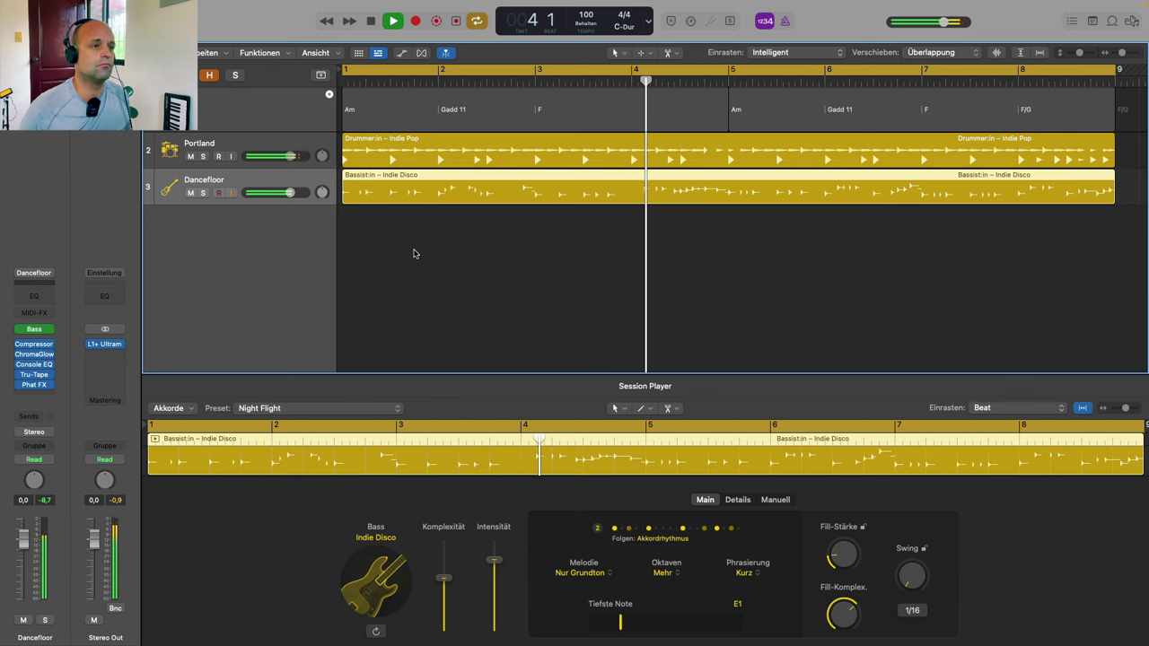
pyautogui.press('space')
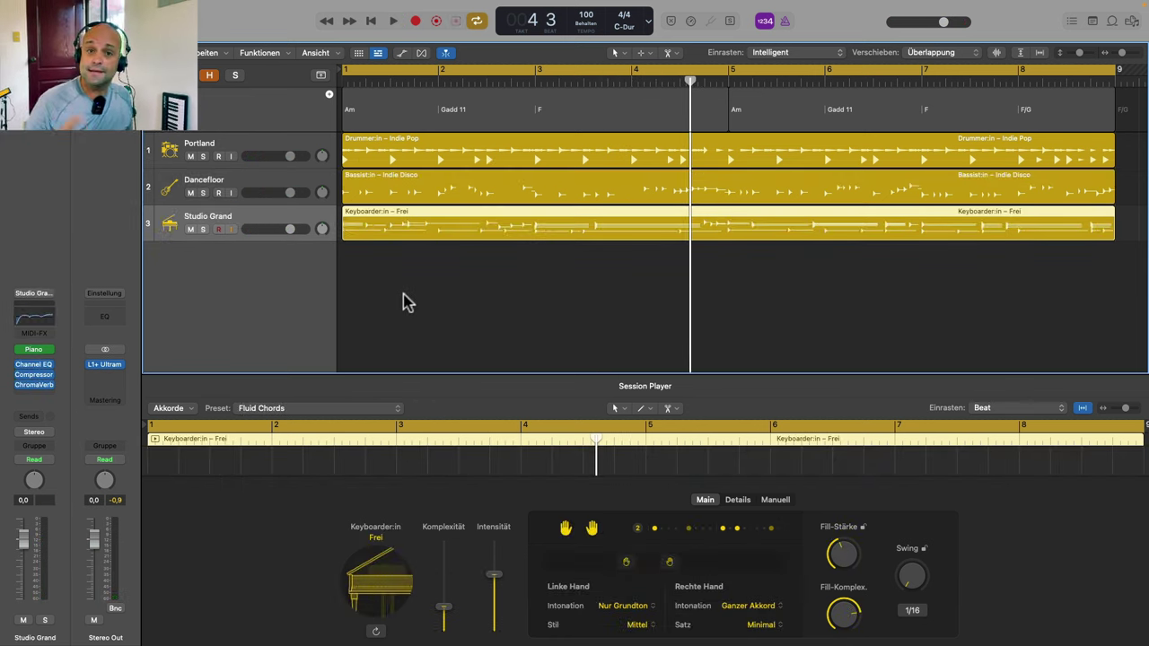
pyautogui.click(633, 80)
pyautogui.press('space')
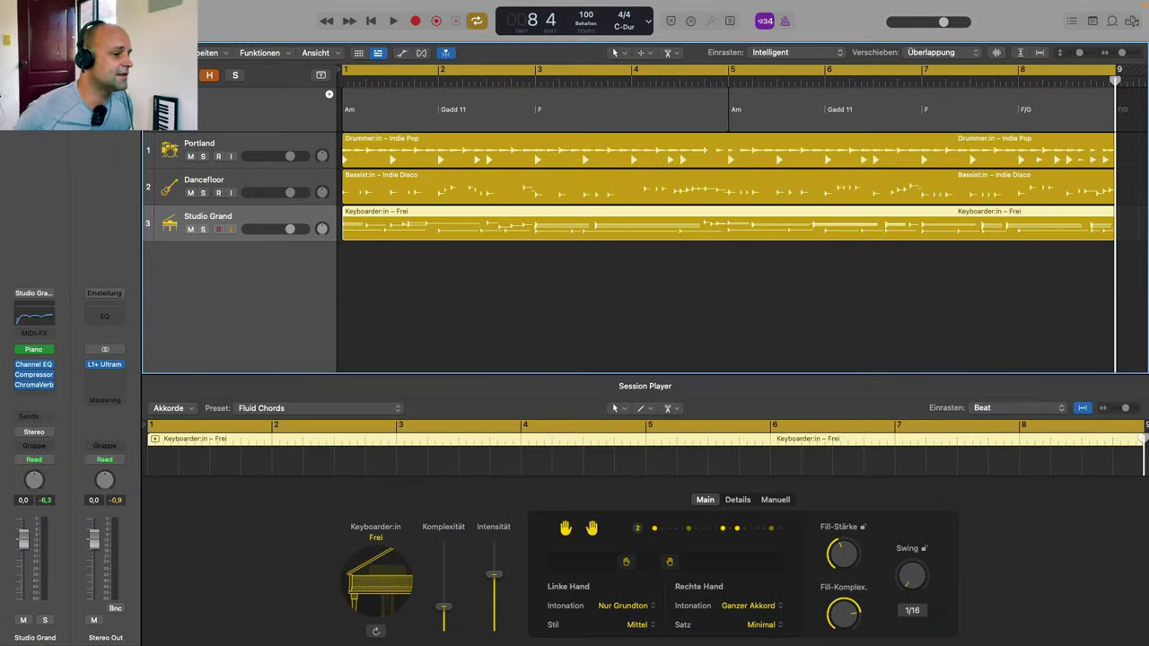
# - Create a software instrument track with Kontakt 7 in stereo and load the Session Guitarist Electric Mint instrument
pyautogui.press('alt+super+n')
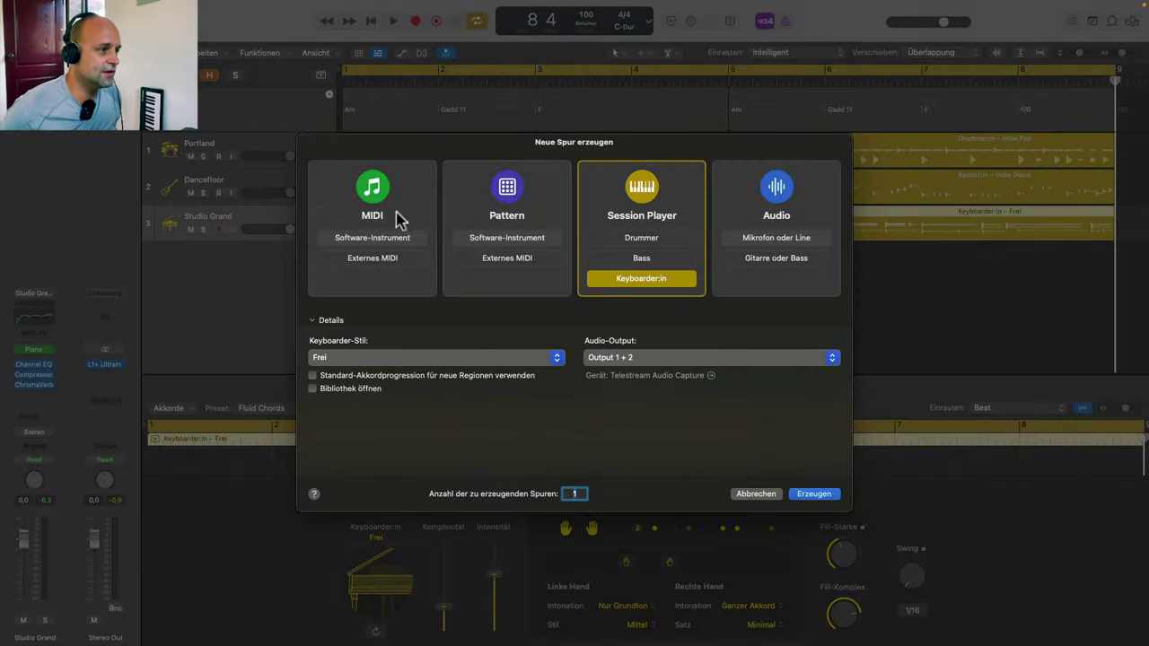
pyautogui.click(382, 245)
pyautogui.click(826, 495)
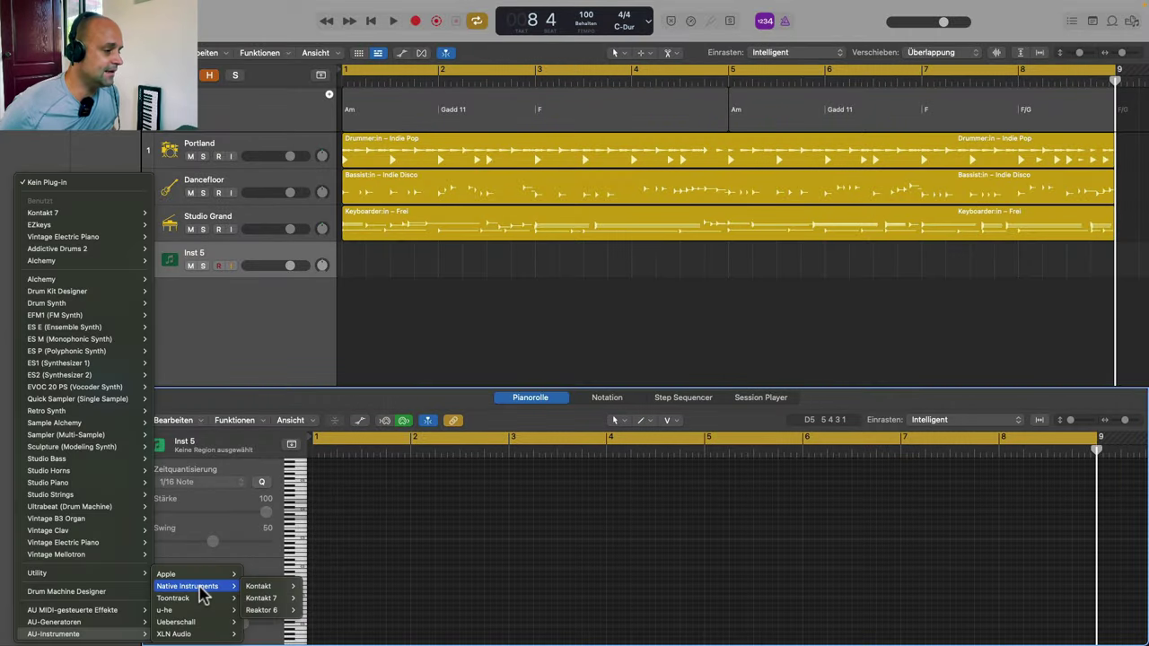
pyautogui.moveTo(270, 598)
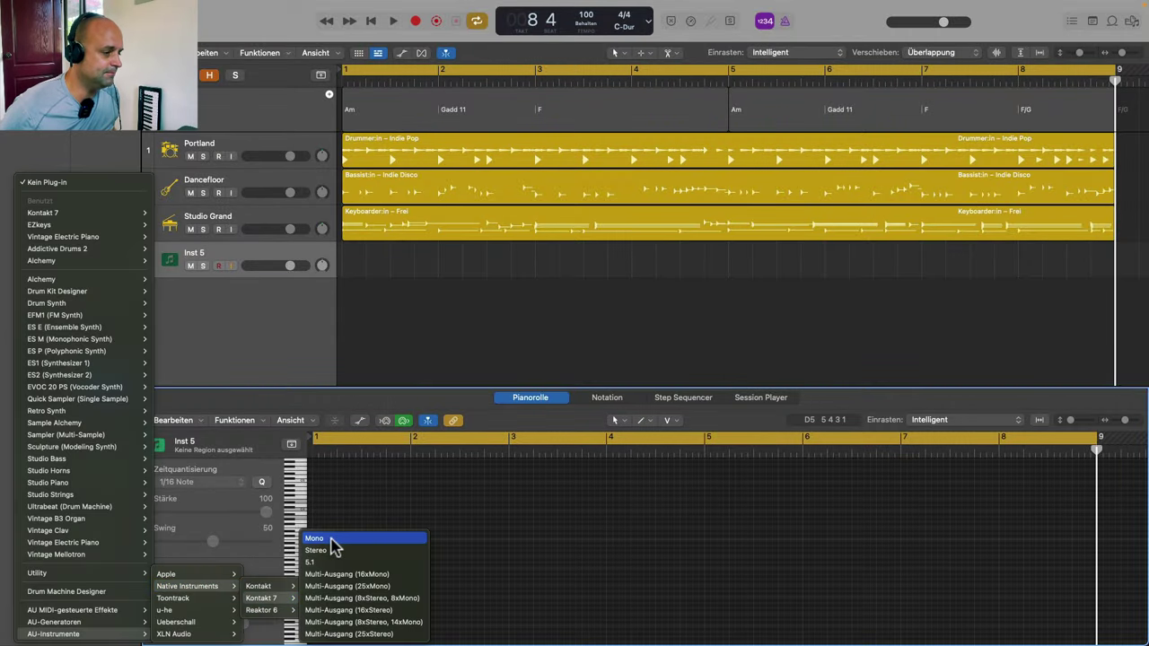
pyautogui.click(328, 549)
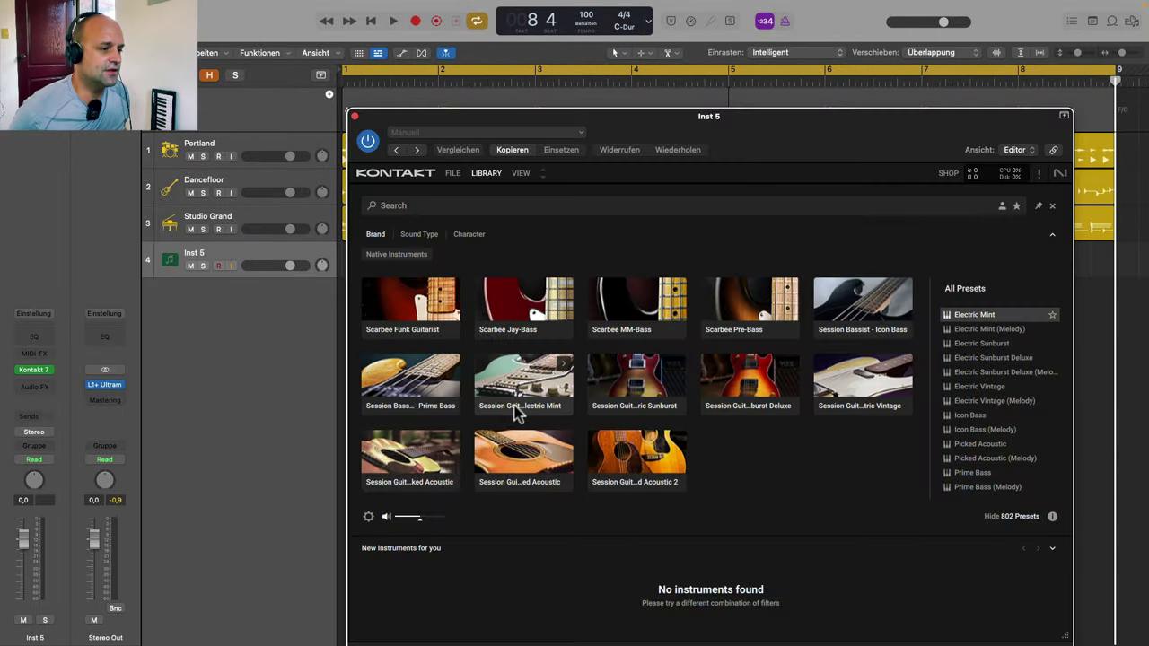
pyautogui.click(564, 365)
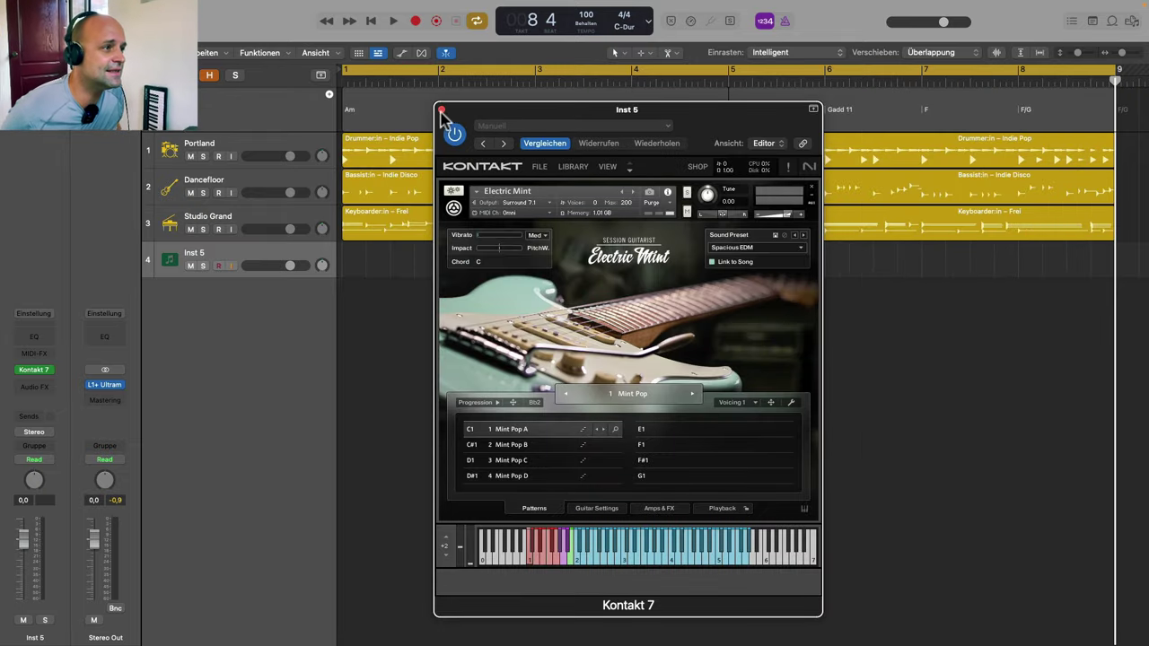
# - Move the Kontakt window aside and copy all chords from the chord track to the Inst 5 track as MIDI regions
pyautogui.moveTo(478, 110); pyautogui.dragTo(749, 319)
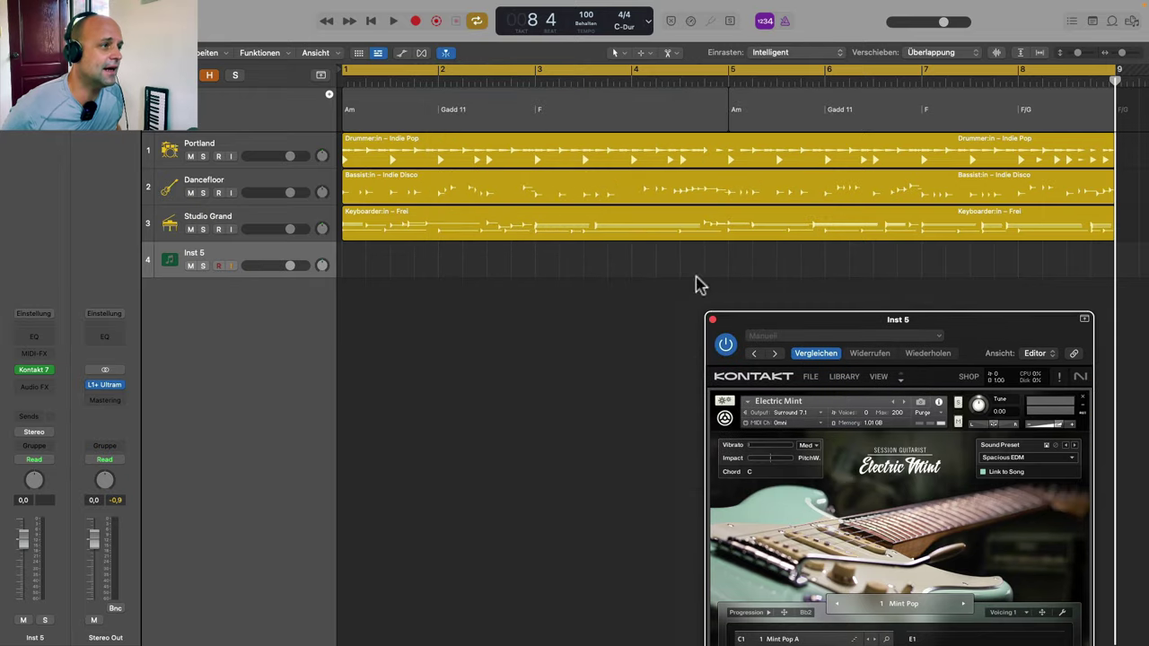
pyautogui.click(296, 108)
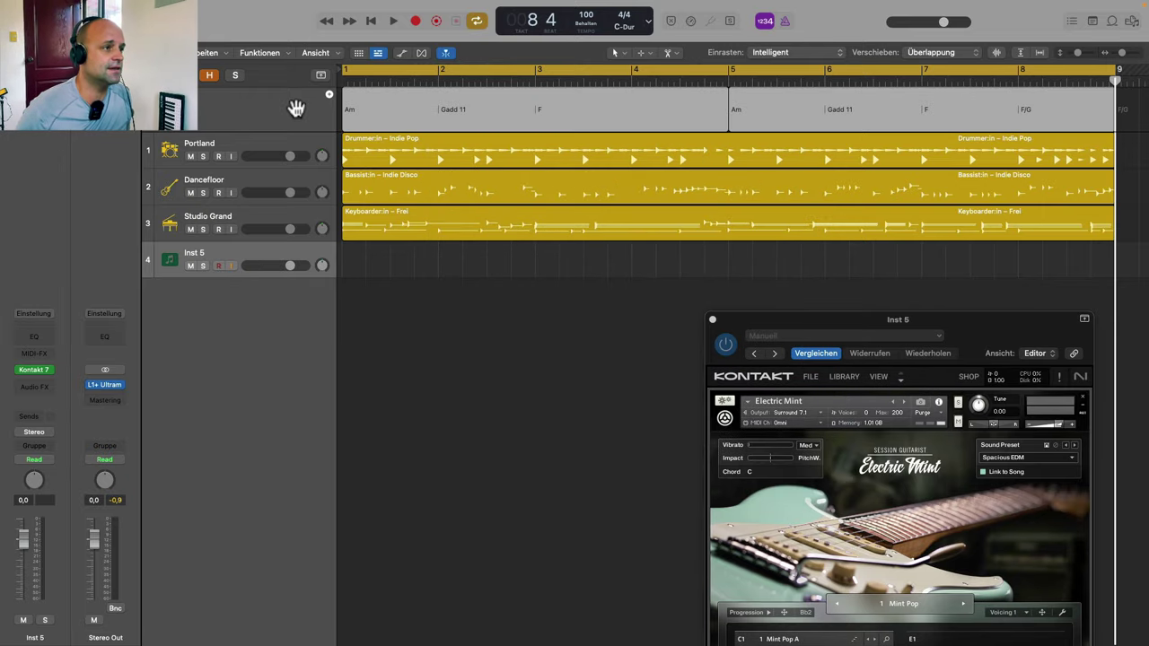
pyautogui.moveTo(378, 96); pyautogui.dragTo(384, 258)
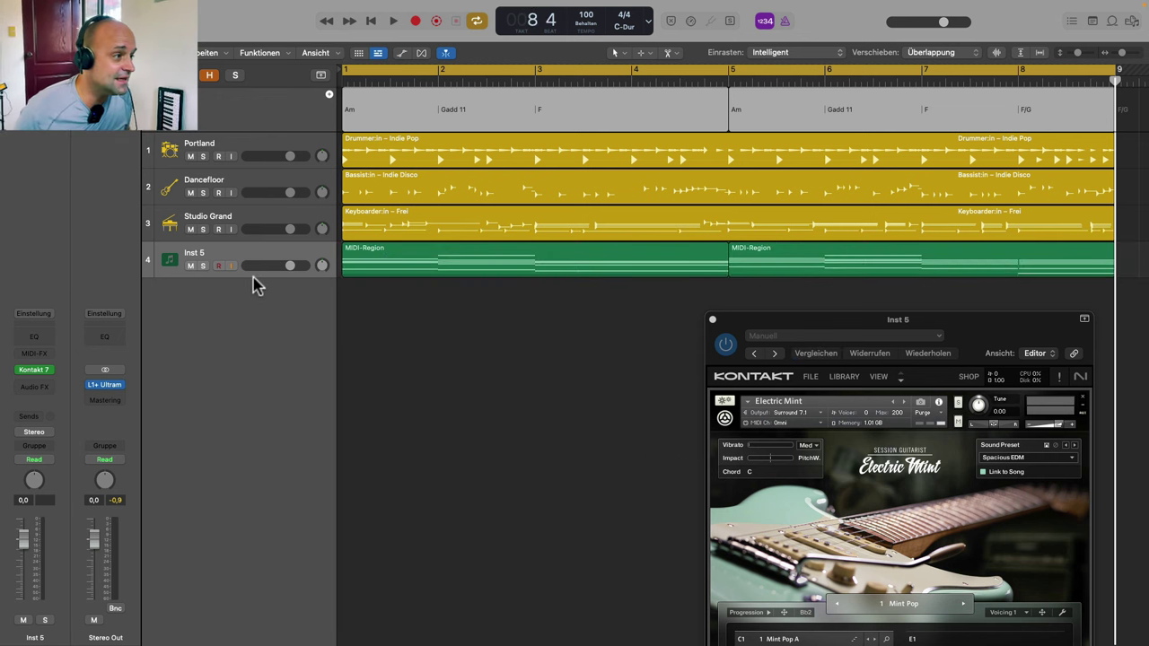
# - Increase the height of the Inst 5 track and close the Kontakt window
pyautogui.moveTo(253, 276); pyautogui.dragTo(345, 323)
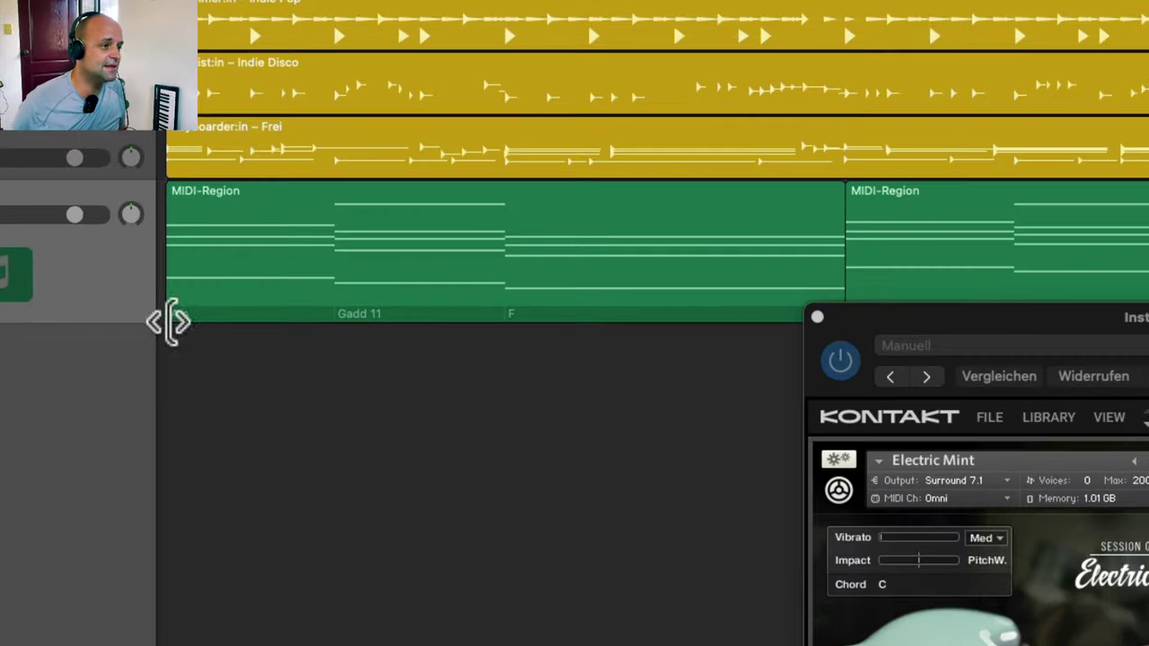
pyautogui.moveTo(983, 341); pyautogui.dragTo(828, 330)
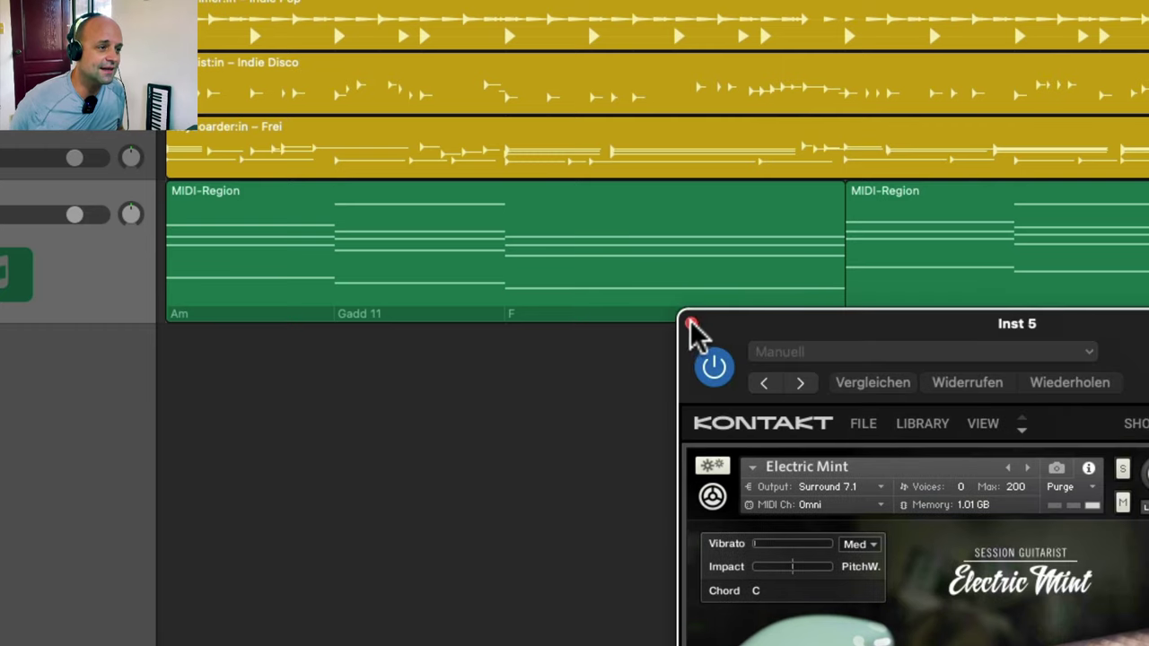
pyautogui.click(689, 318)
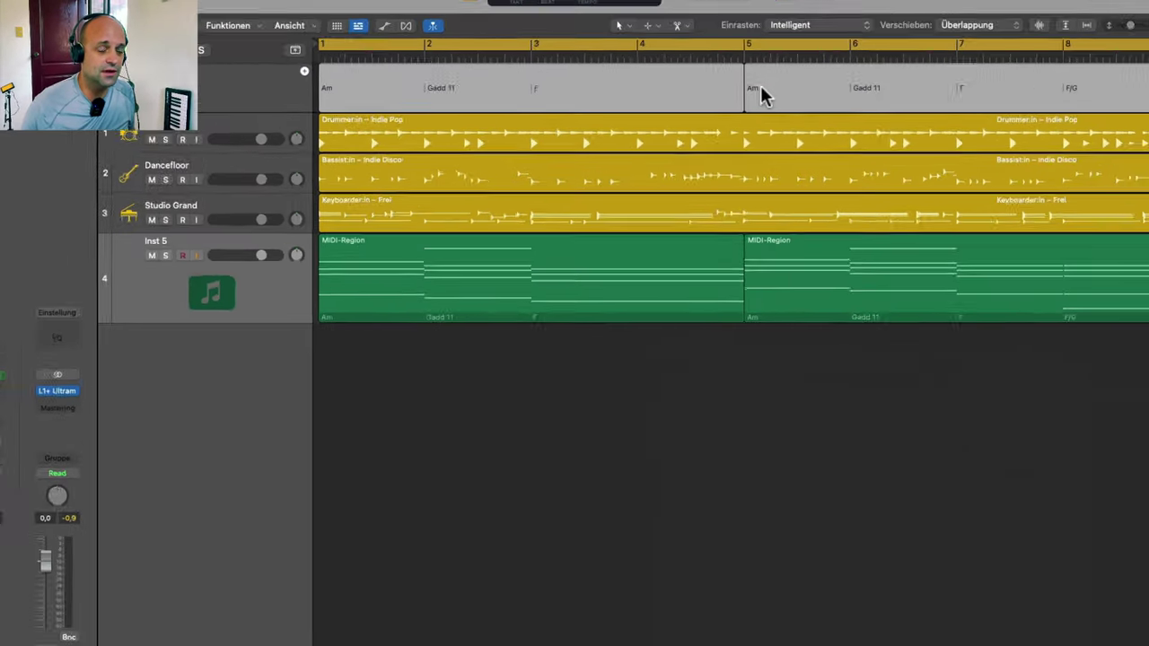
# - Open both Inst 5 MIDI regions together in an enlarged piano roll
pyautogui.moveTo(613, 409); pyautogui.dragTo(914, 300)
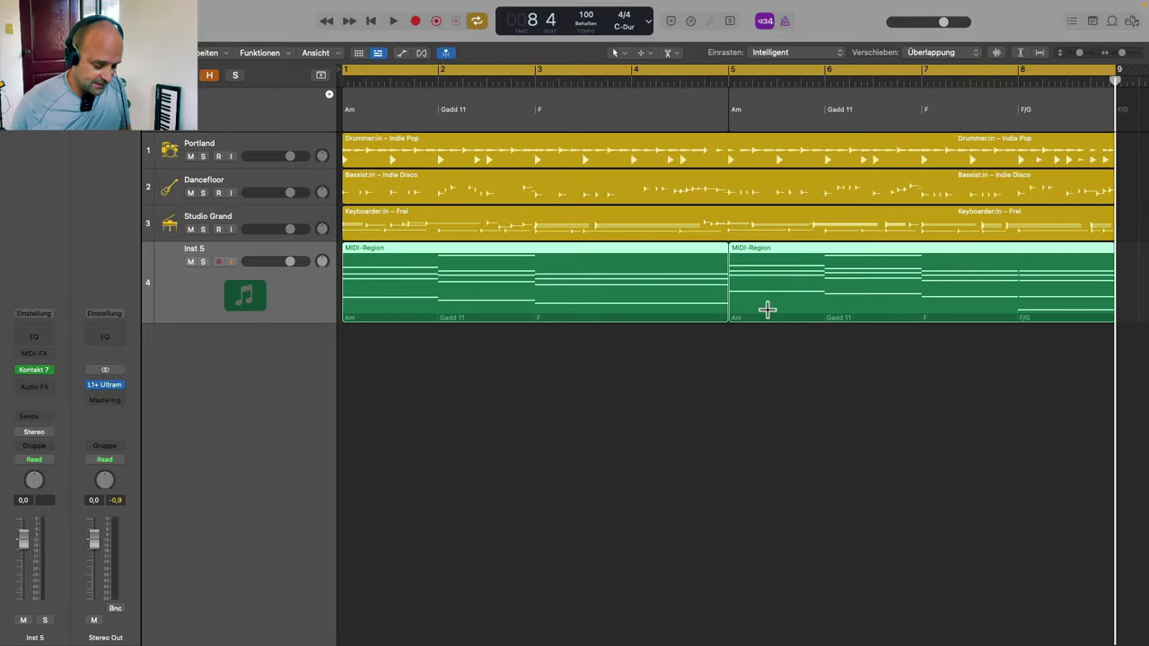
pyautogui.doubleClick(767, 309)
pyautogui.moveTo(596, 389); pyautogui.dragTo(588, 290)
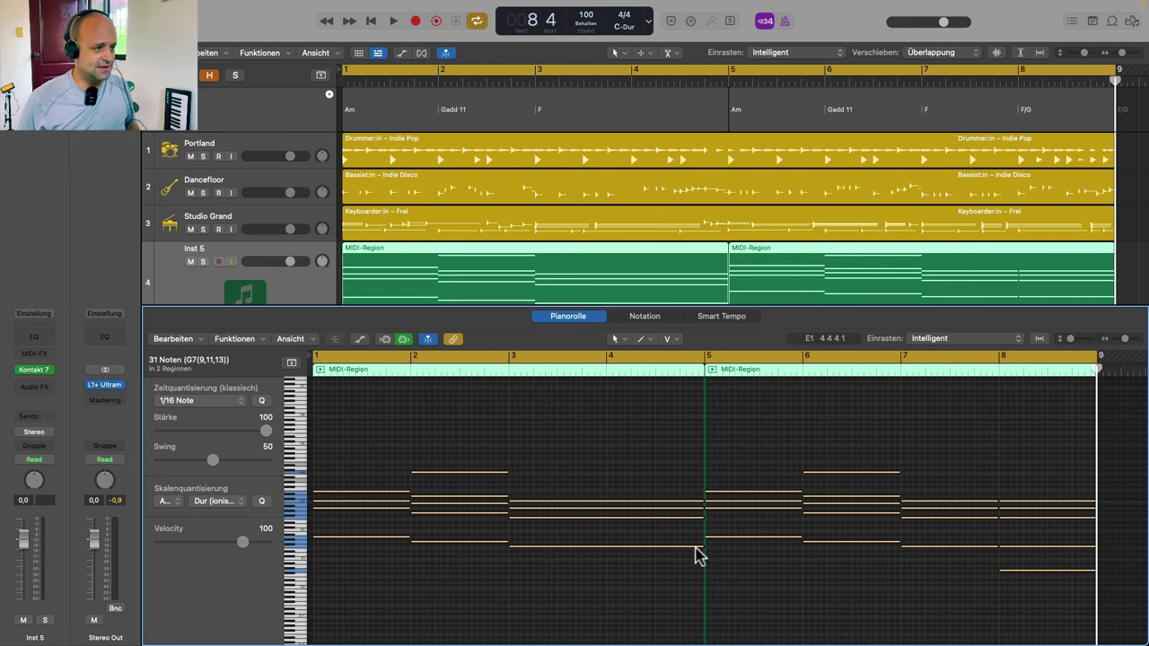
# - Examine Electric Mint's pattern keyswitches and chord range on the Kontakt keyboard, and close the plug-in
pyautogui.click(33, 371)
pyautogui.moveTo(988, 329); pyautogui.dragTo(757, 122)
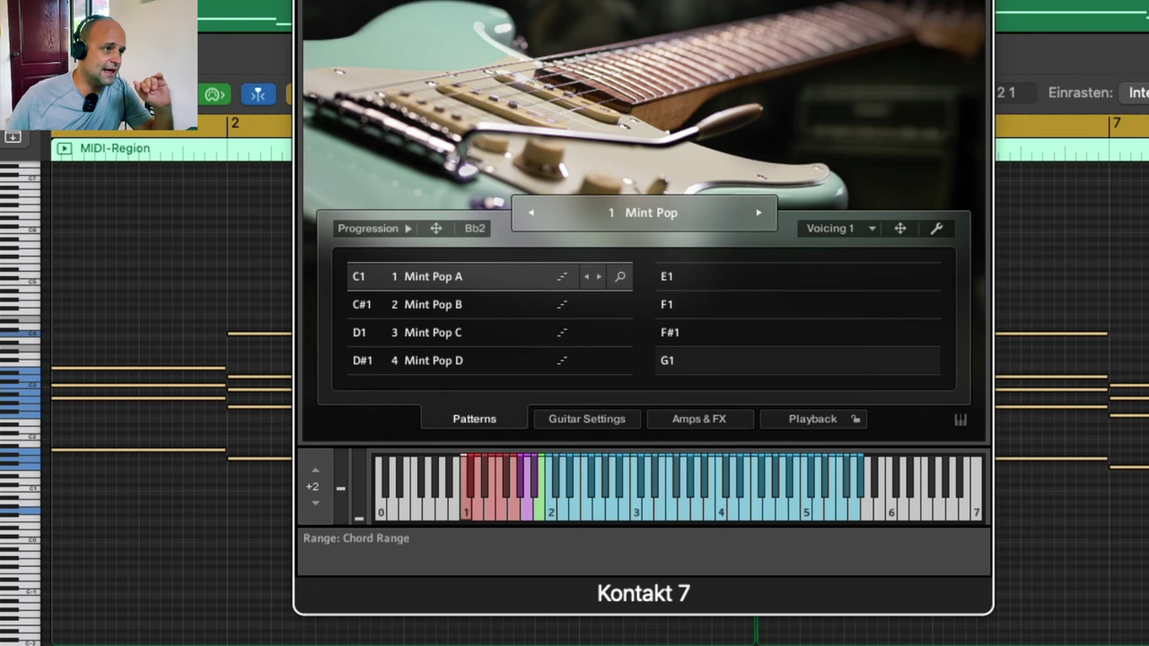
pyautogui.press('super+w')
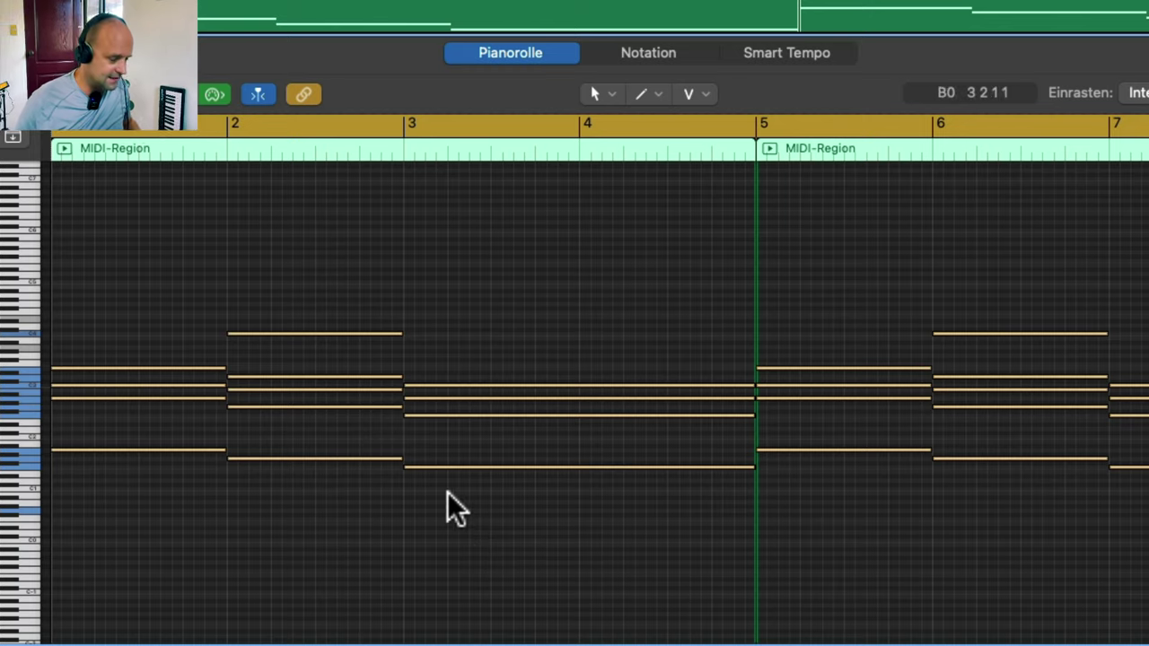
# - Delete the low bass notes below the chords in both Inst 5 MIDI regions
pyautogui.hscroll(-2, 449, 493)
pyautogui.moveTo(149, 426); pyautogui.dragTo(1148, 587)
pyautogui.press('Delete')
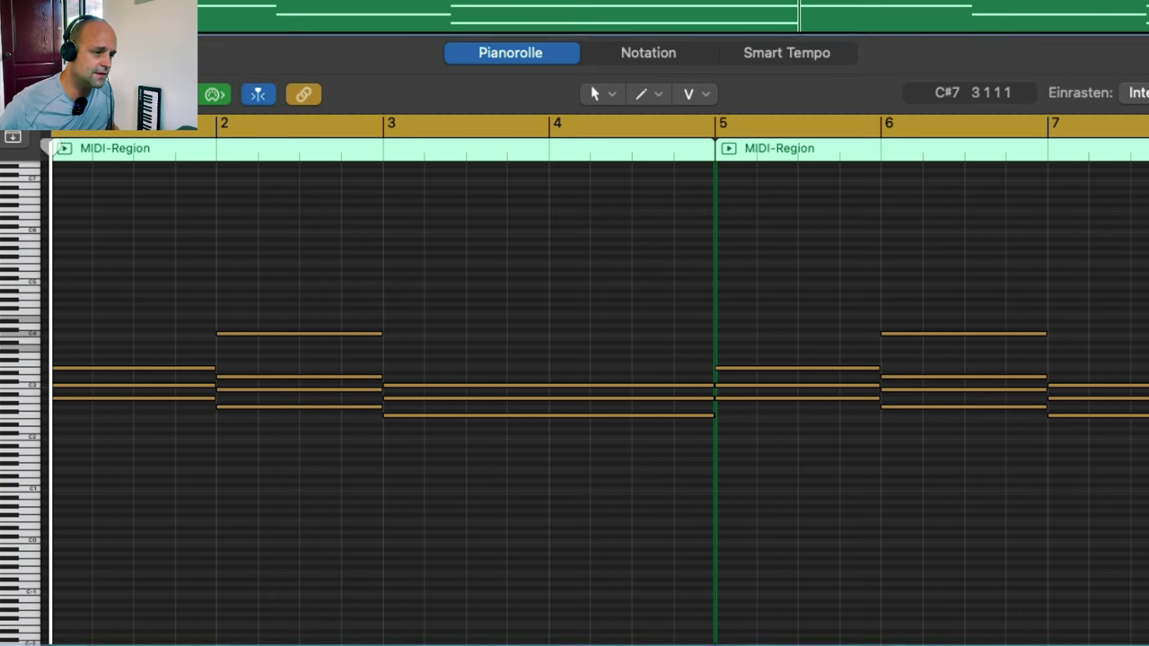
# - Solo the guitar track to audition the Mint Pop A pattern, select Mint Pop D instead, and close Kontakt
pyautogui.press('v')
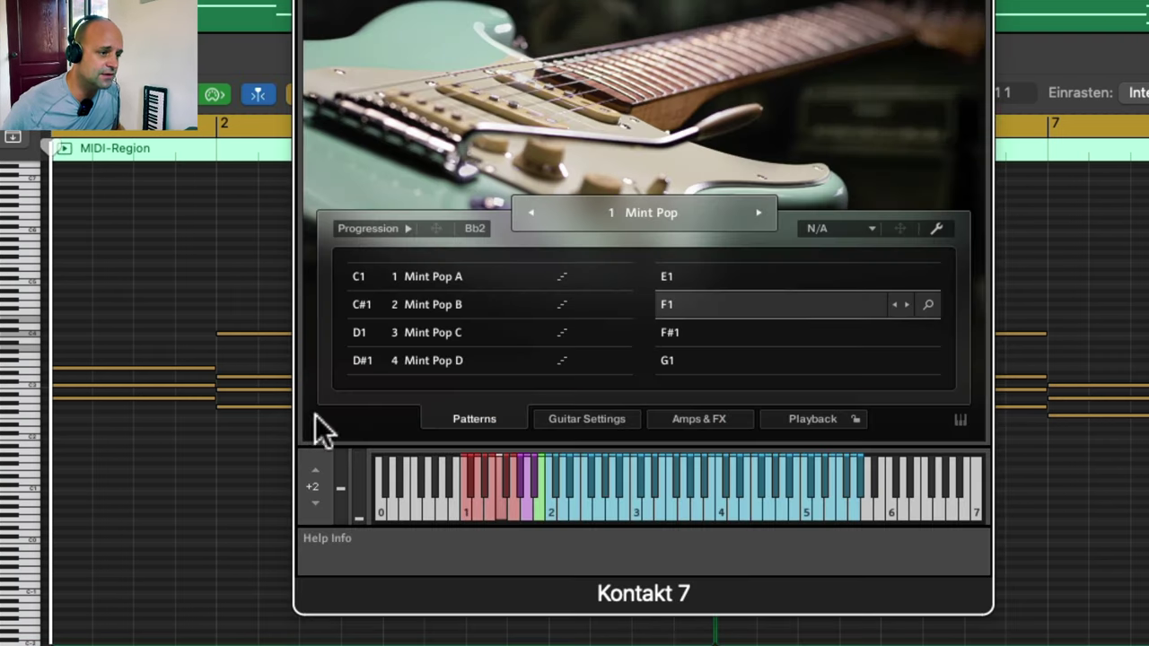
pyautogui.click(459, 272)
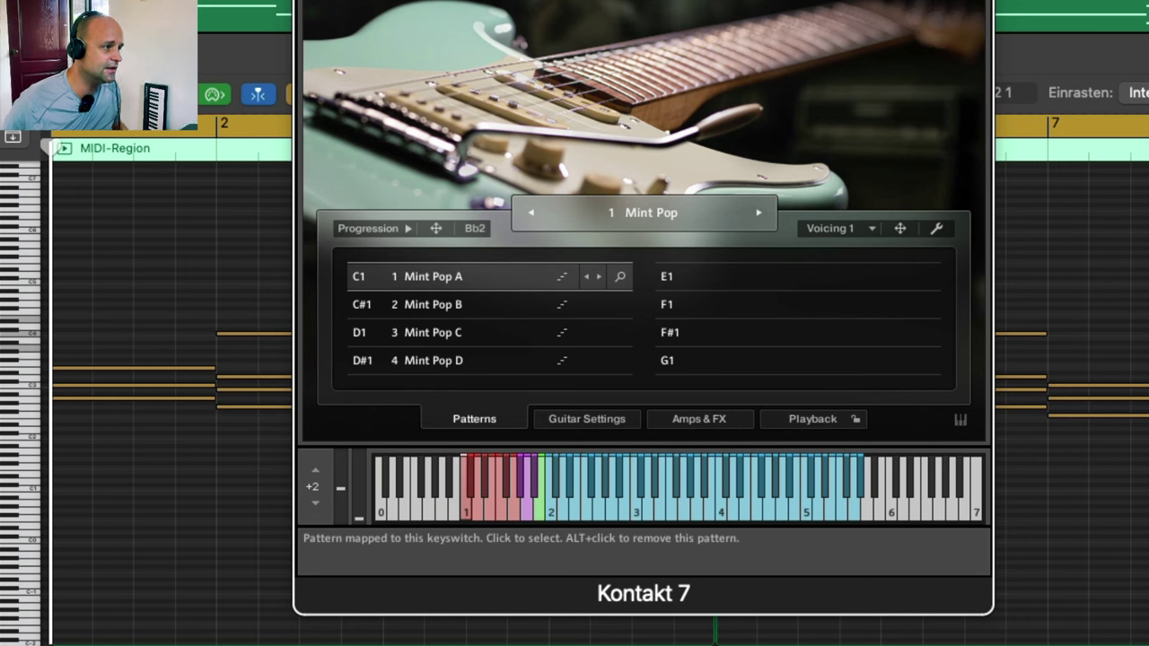
pyautogui.press('s')
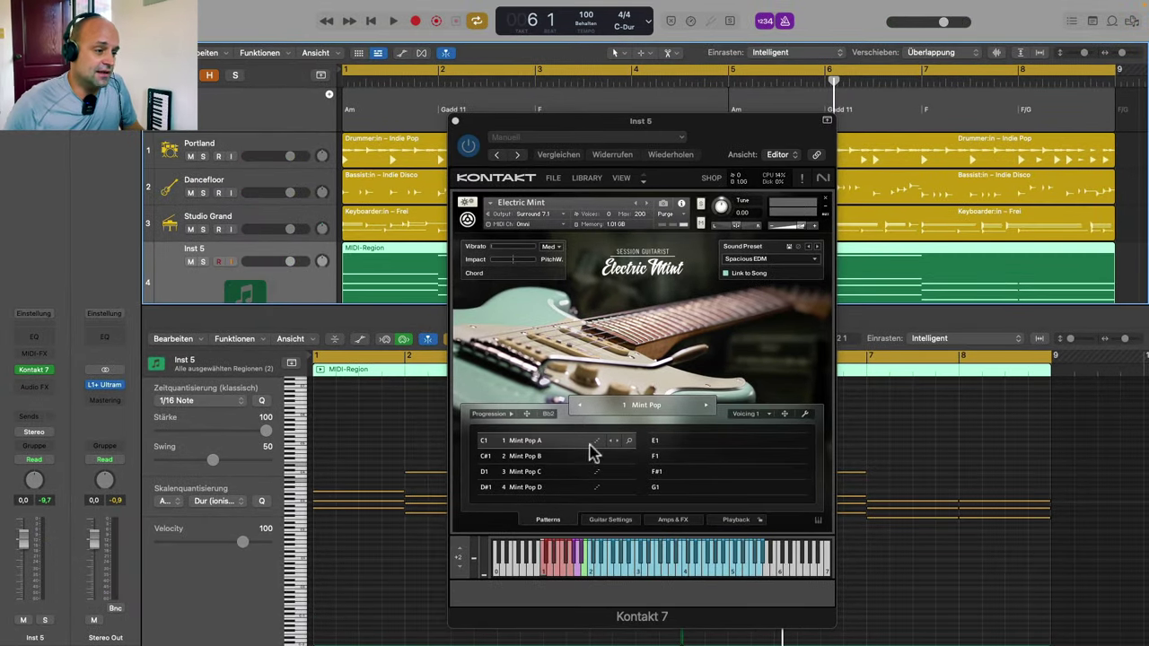
pyautogui.click(538, 488)
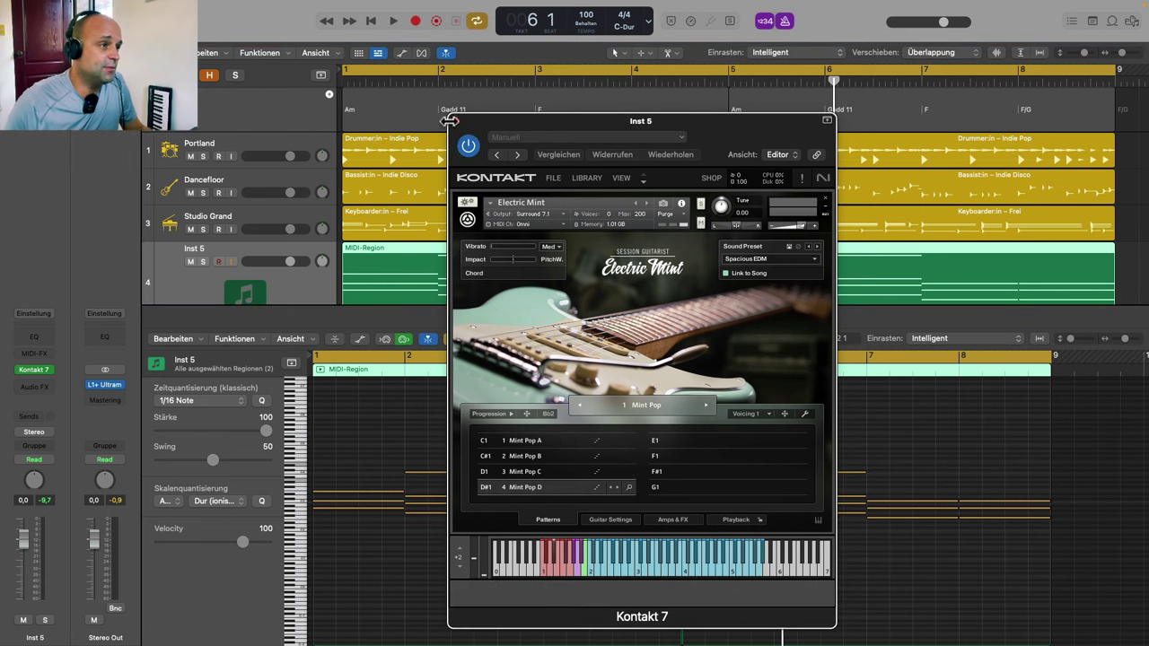
pyautogui.click(455, 121)
# - Add the Transposer MIDI effect to the Studio Grand track and transpose it up by 11 semitones
pyautogui.click(257, 218)
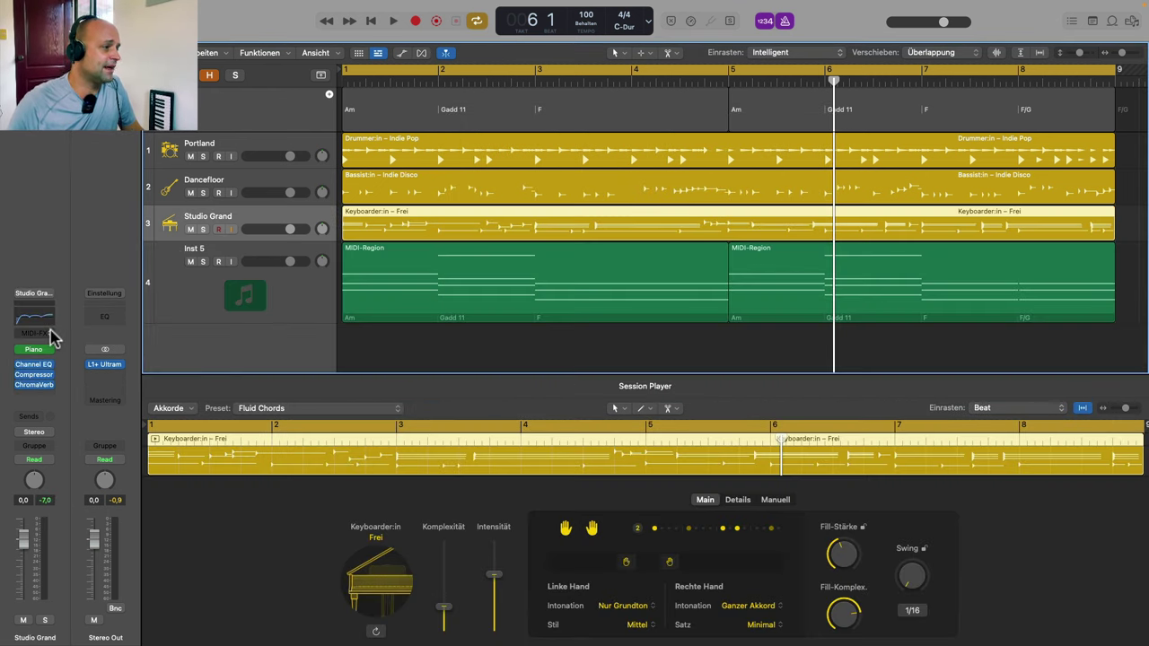
pyautogui.click(51, 335)
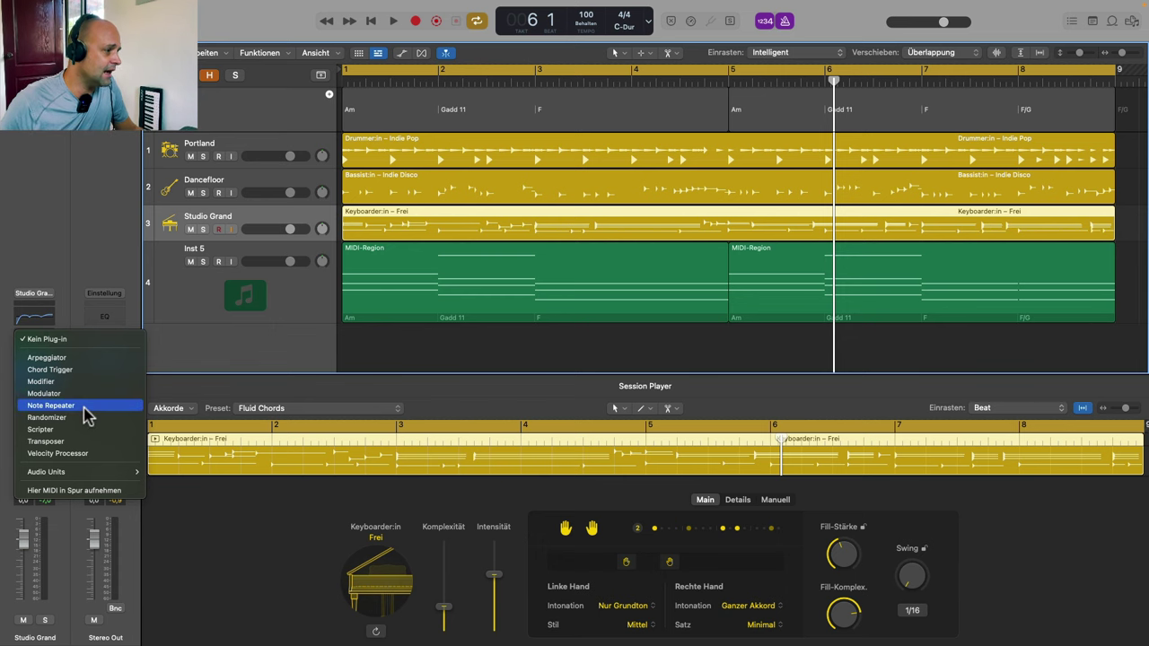
pyautogui.click(80, 441)
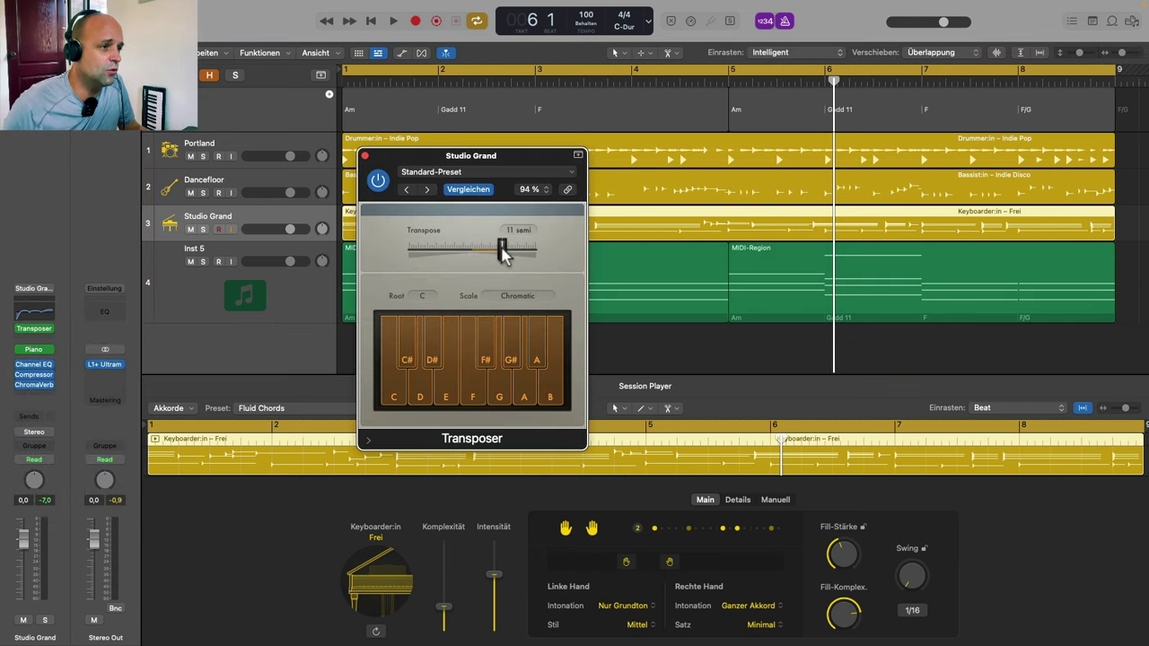
pyautogui.click(365, 157)
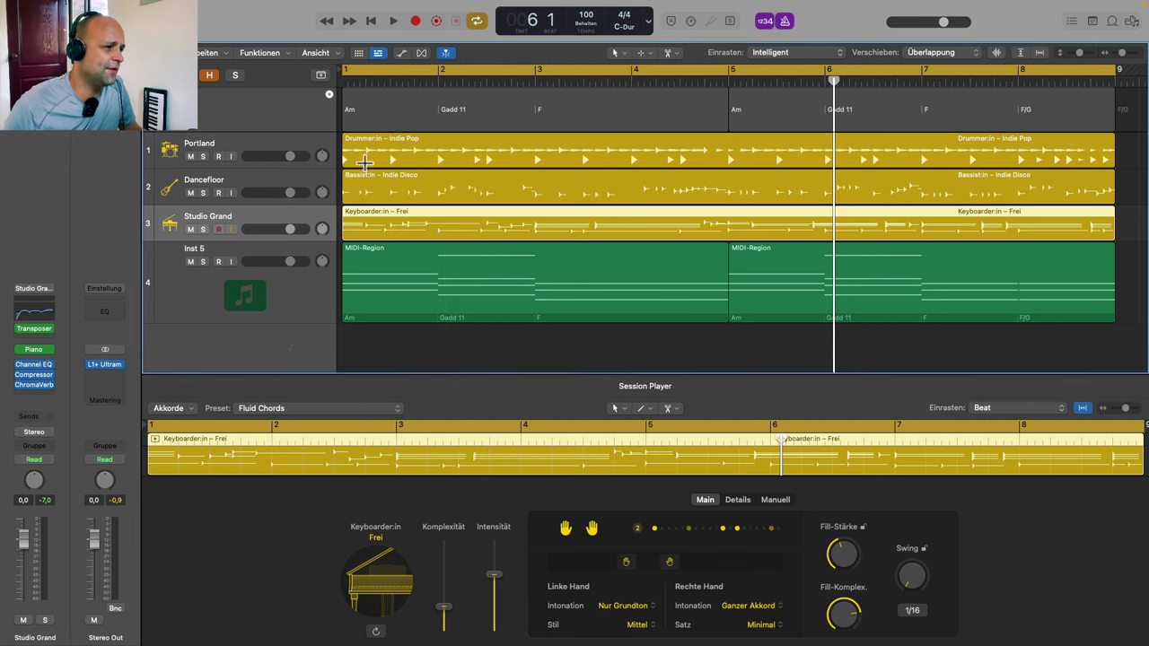
# - Transpose all notes of the Inst 5 regions up one octave and close the piano roll
pyautogui.click(305, 289)
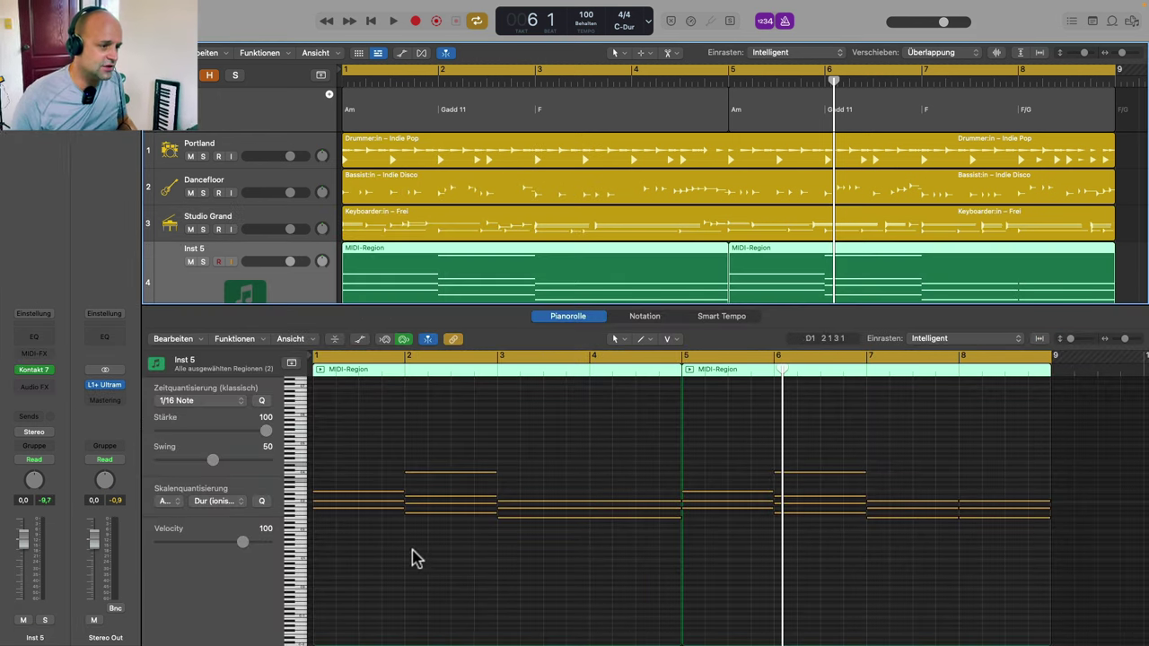
pyautogui.click(413, 558)
pyautogui.press('super+a')
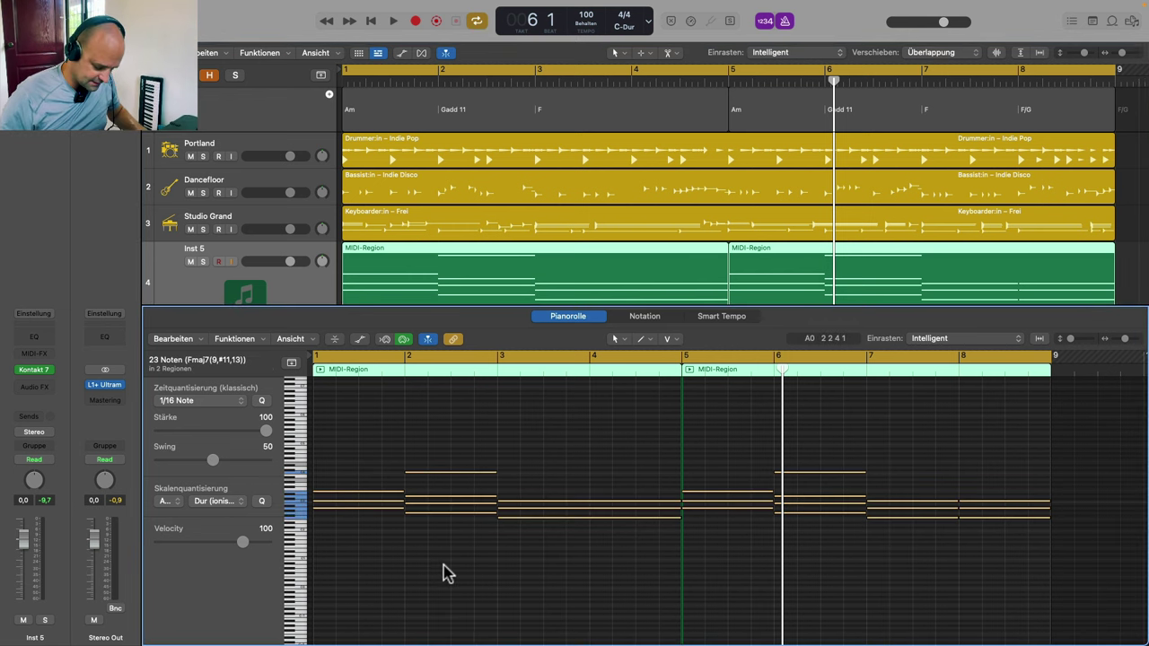
pyautogui.hotkey('alt', 'shift', 'Up')
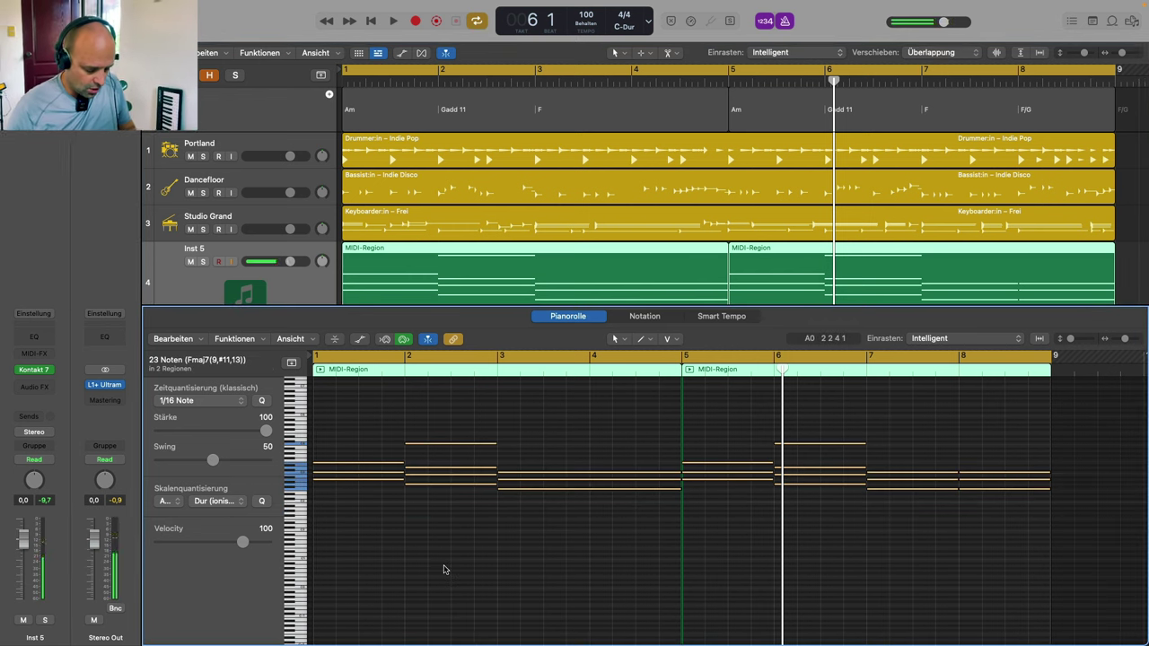
pyautogui.press('e')
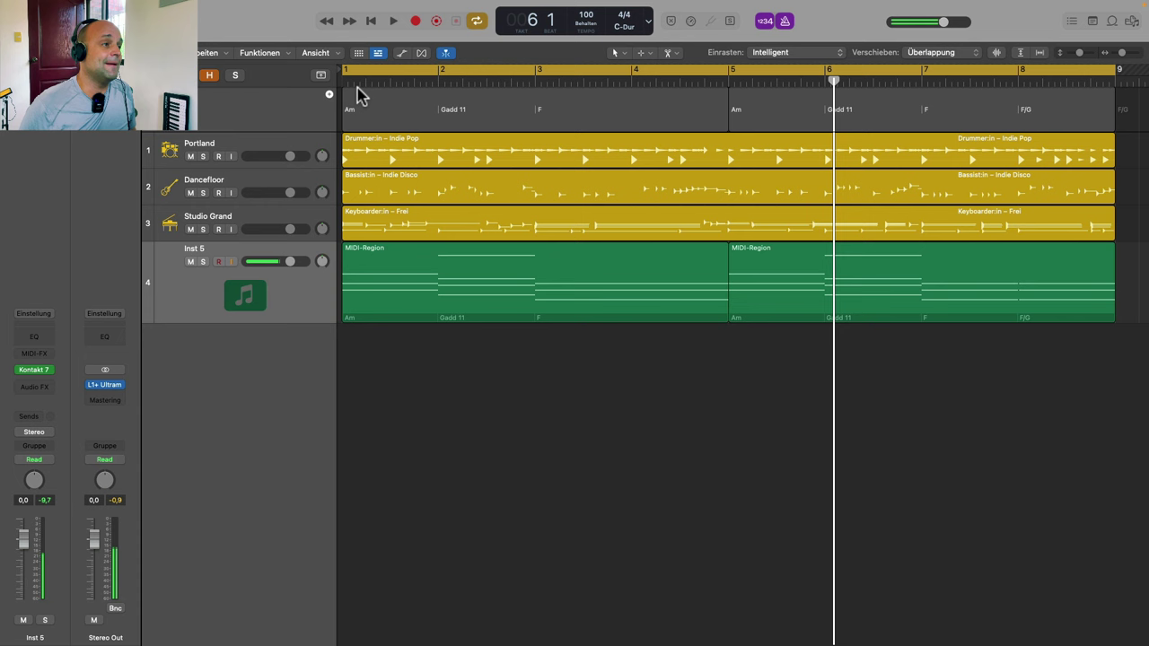
# - Return the playhead to bar 1 and pan the Studio Grand track to +26
pyautogui.click(346, 80)
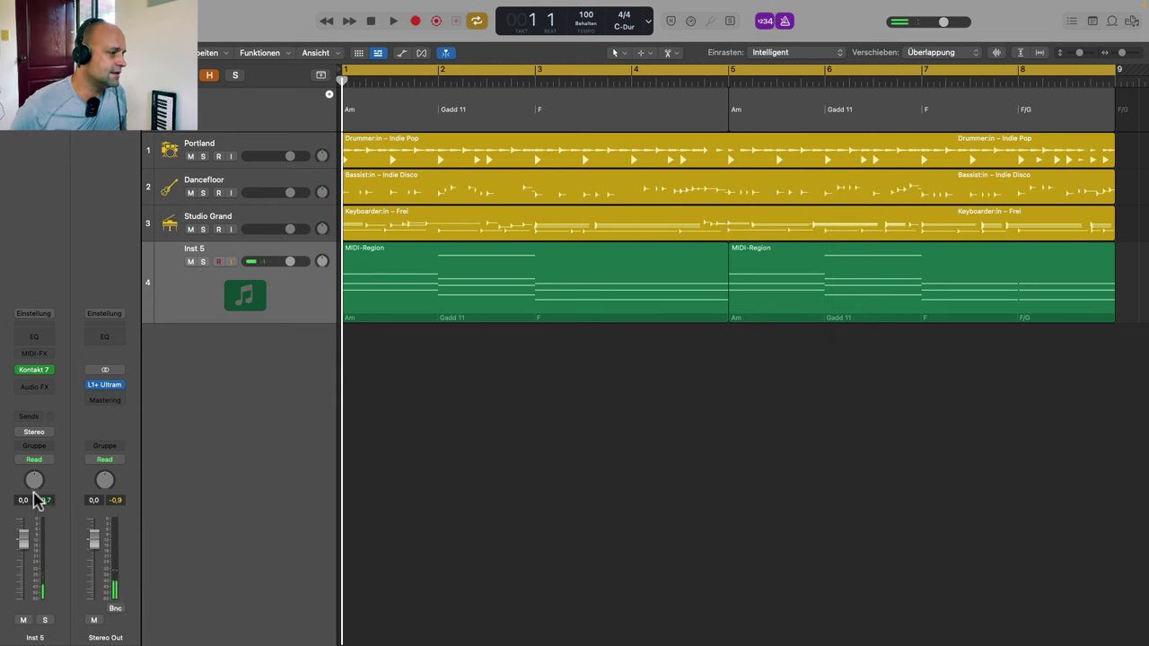
pyautogui.click(229, 222)
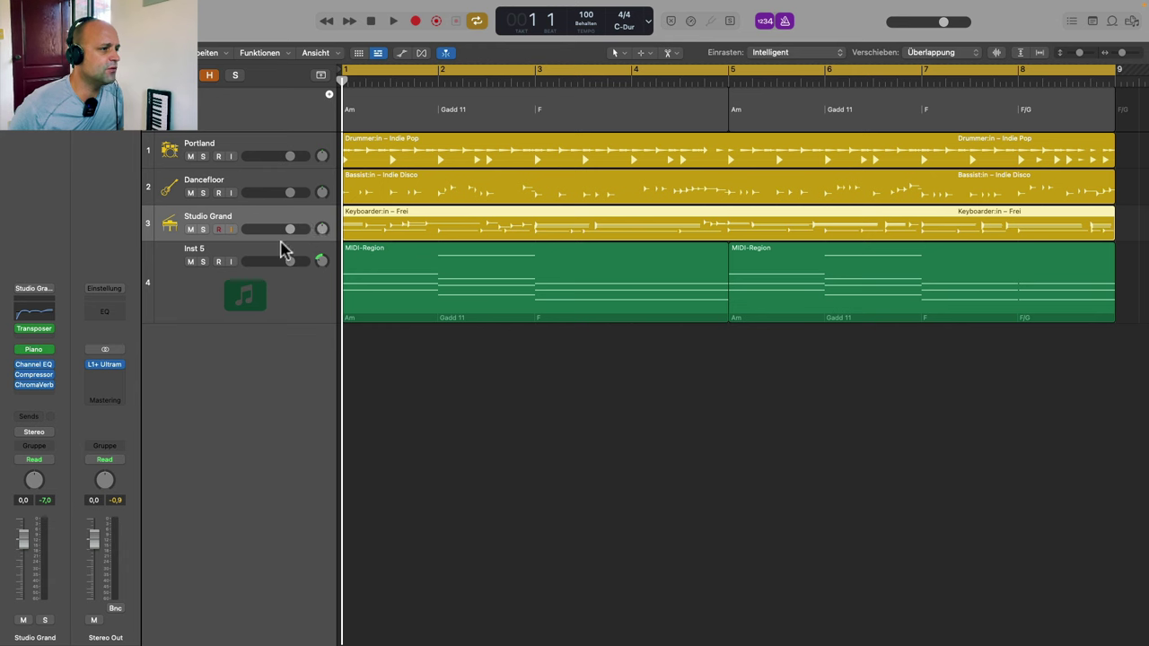
pyautogui.moveTo(320, 230); pyautogui.dragTo(319, 216)
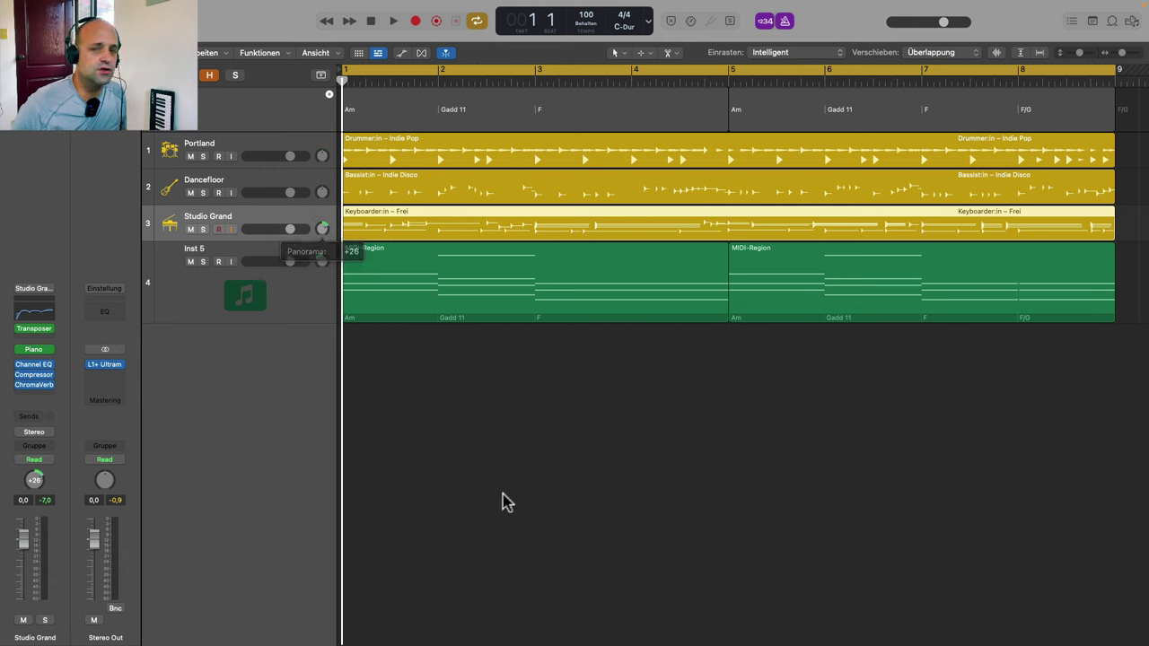
# - Play the arrangement, bypass the Transposer on Studio Grand, and raise that track's volume to 1.4 dB
pyautogui.press('space')
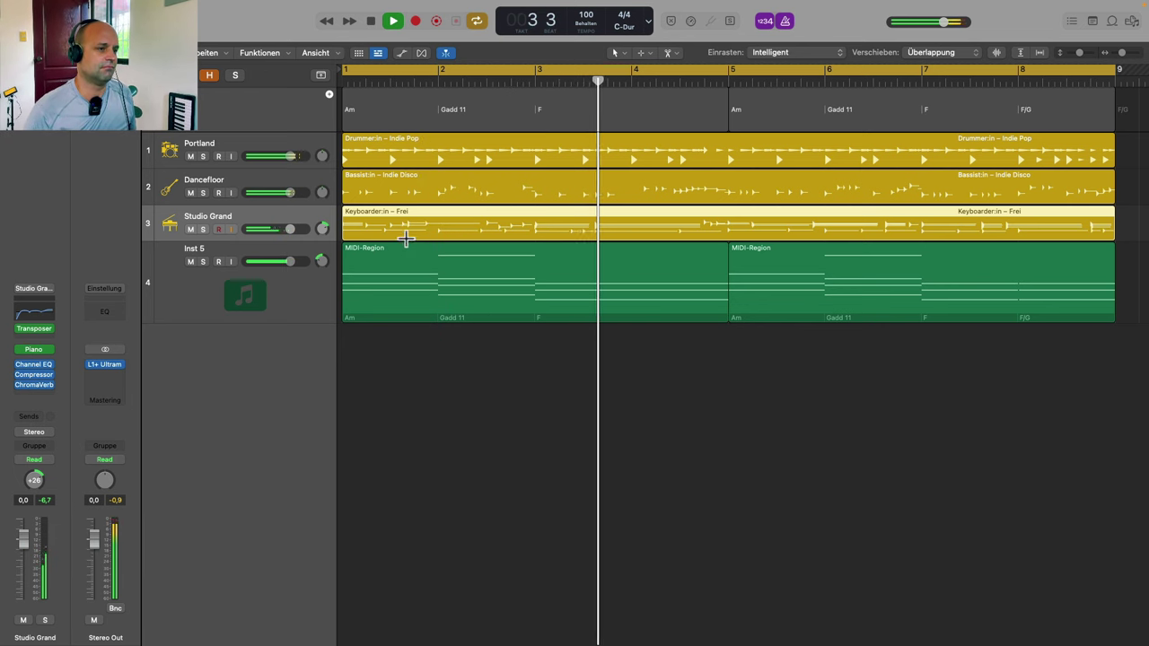
pyautogui.moveTo(22, 330)
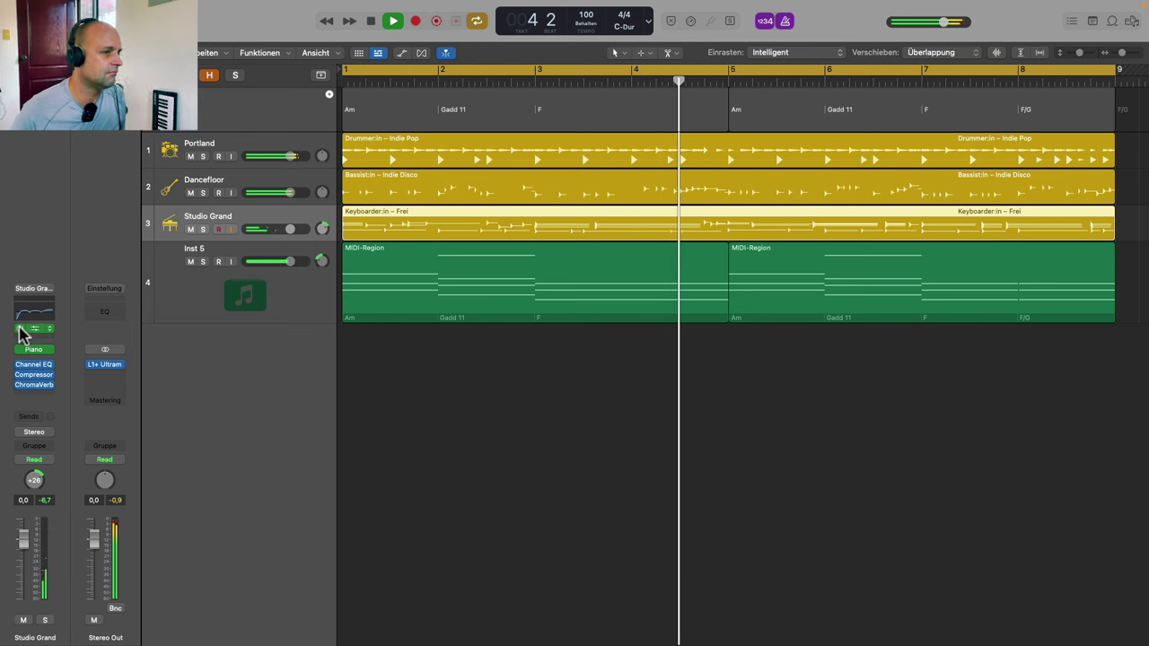
pyautogui.click(20, 330)
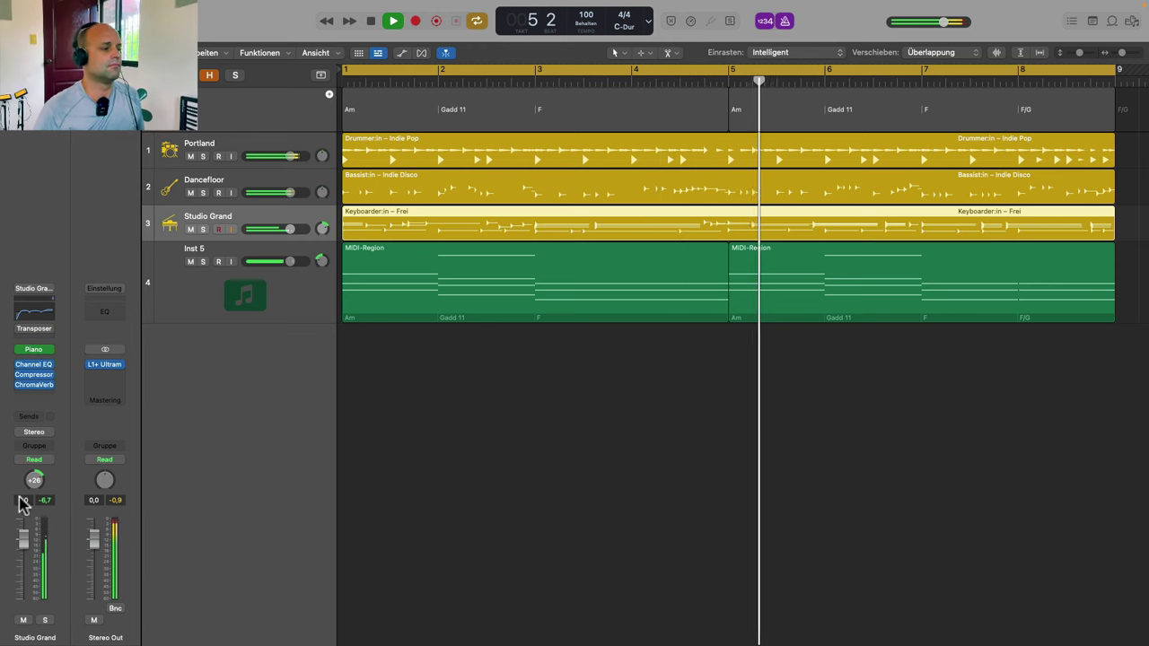
pyautogui.moveTo(25, 539); pyautogui.dragTo(24, 534)
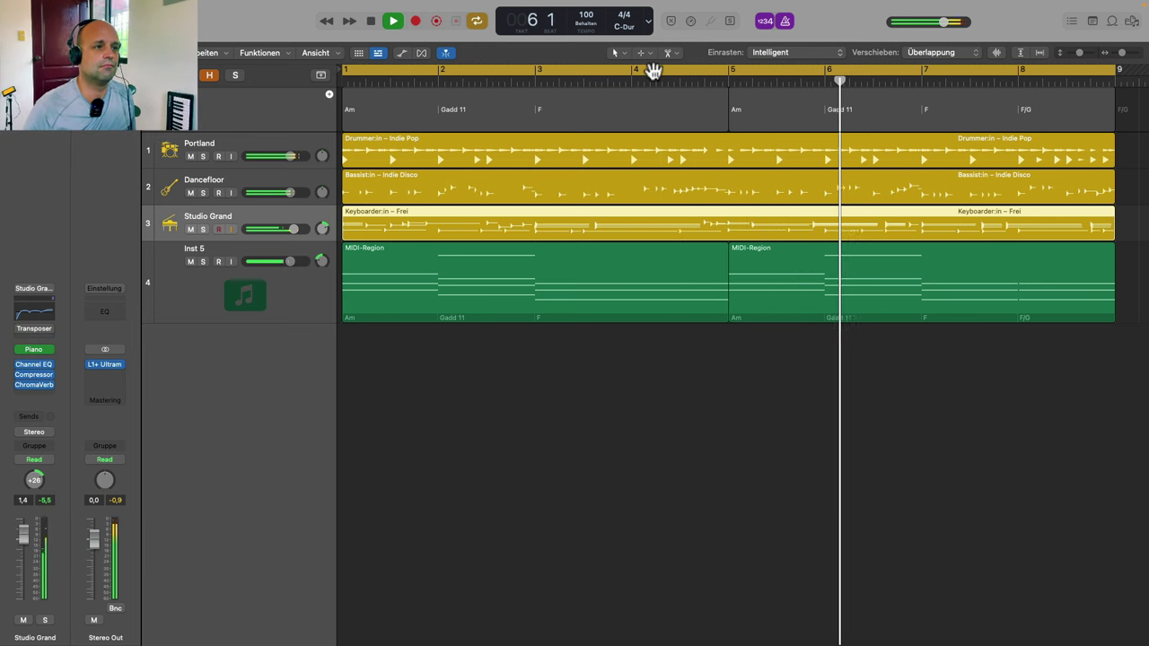
# - Turn off cycle mode for the eight-bar range during playback
pyautogui.click(653, 71)
pyautogui.hscroll(1, 836, 406)
pyautogui.hscroll(4, 833, 406)
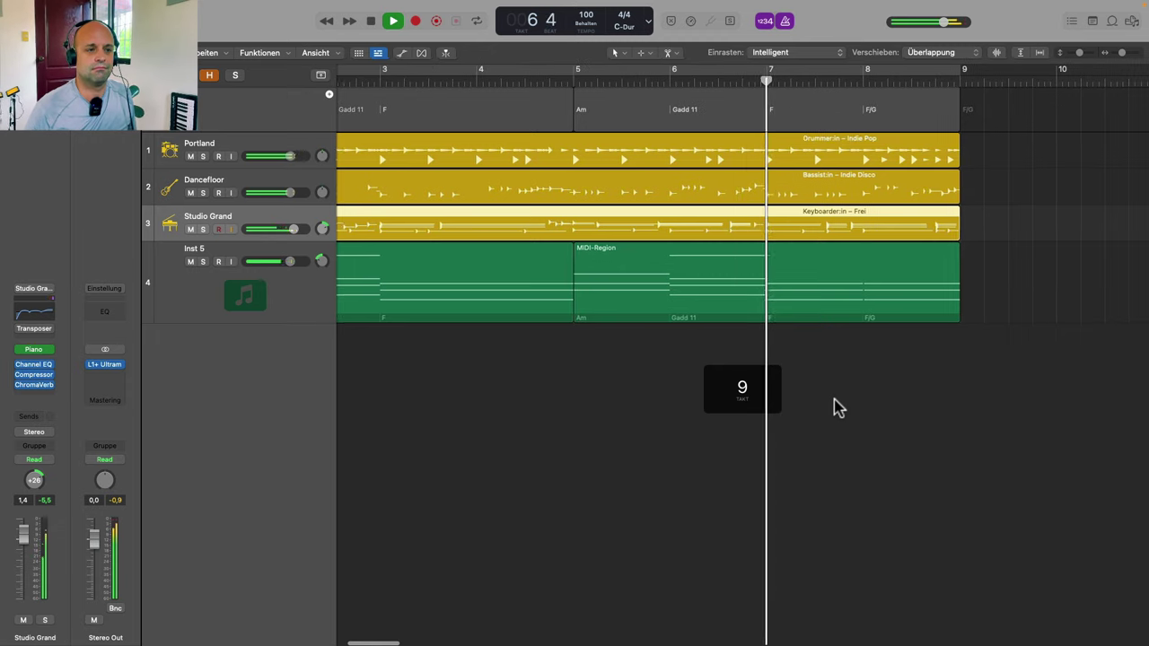